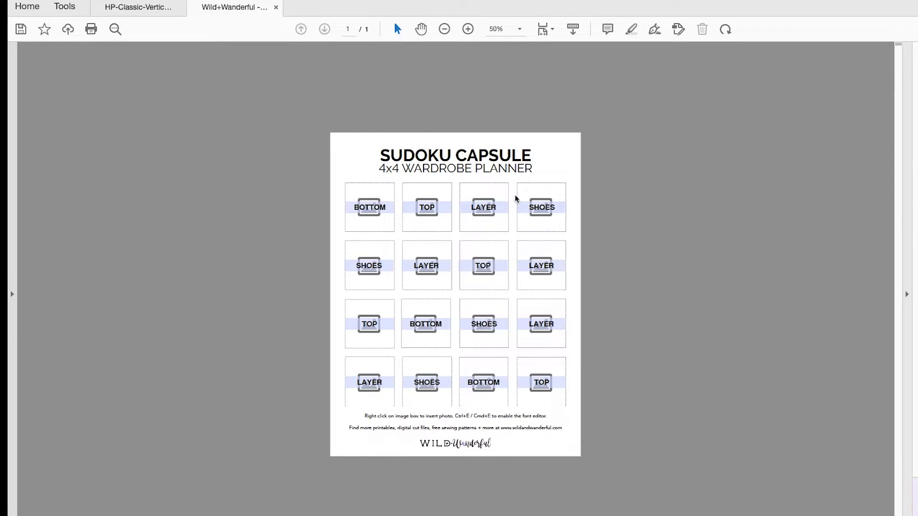
Step: Insert the M4M Brenda image from the Sudoku Planner Samples folder into the first row's TOP box
left_click(429, 227)
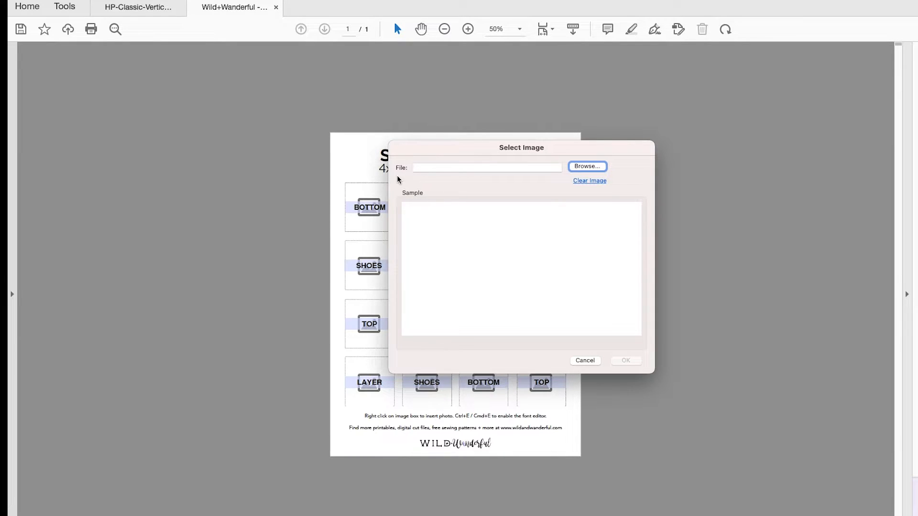
left_click(584, 361)
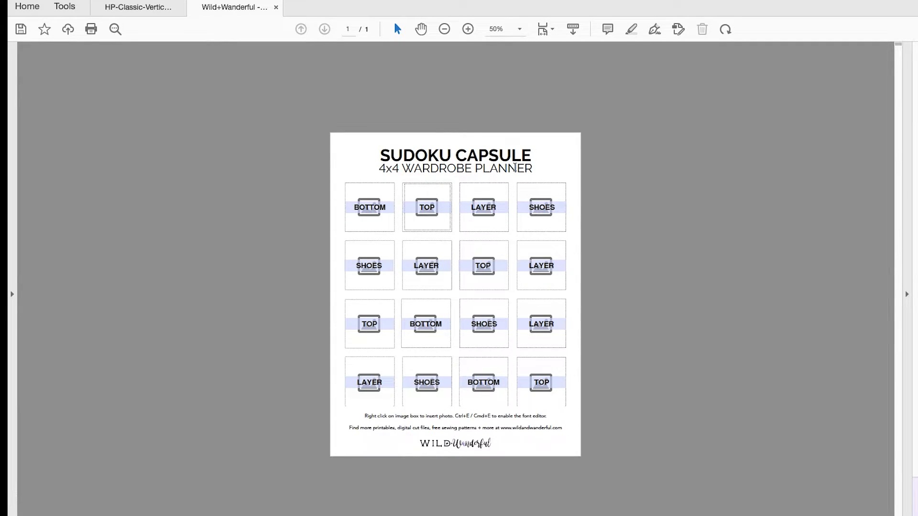
left_click(432, 231)
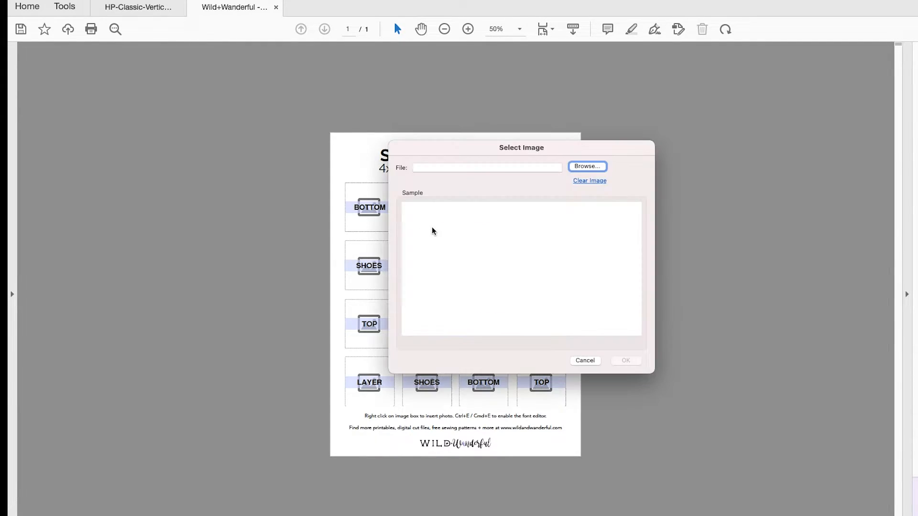
left_click(584, 168)
left_click(657, 195)
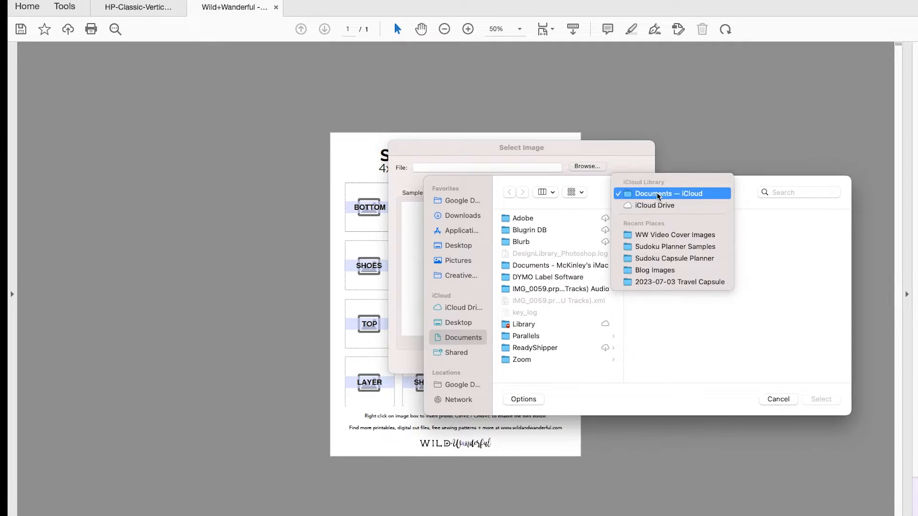
left_click(675, 247)
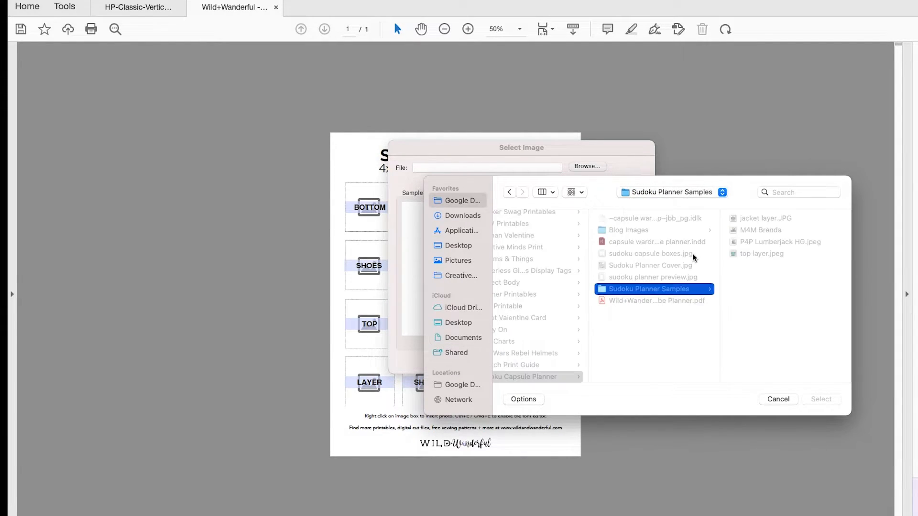
left_click(762, 230)
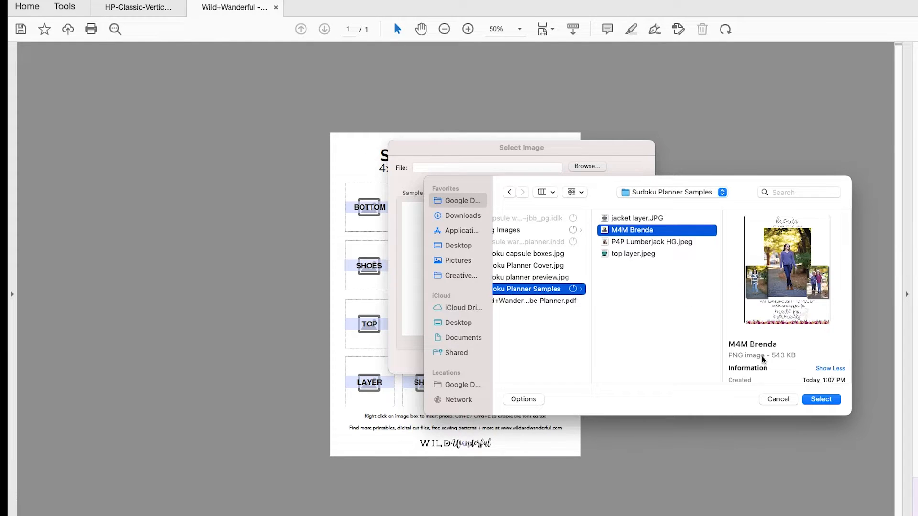
left_click(821, 400)
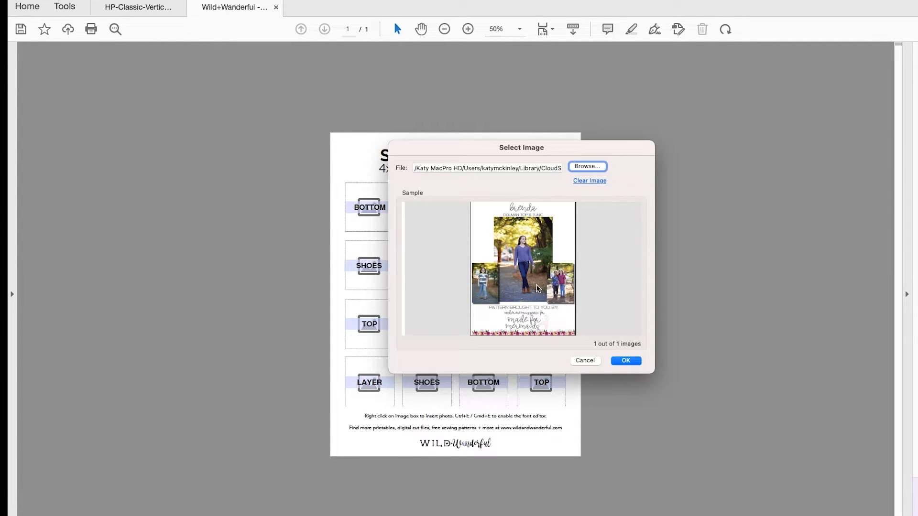
left_click(635, 362)
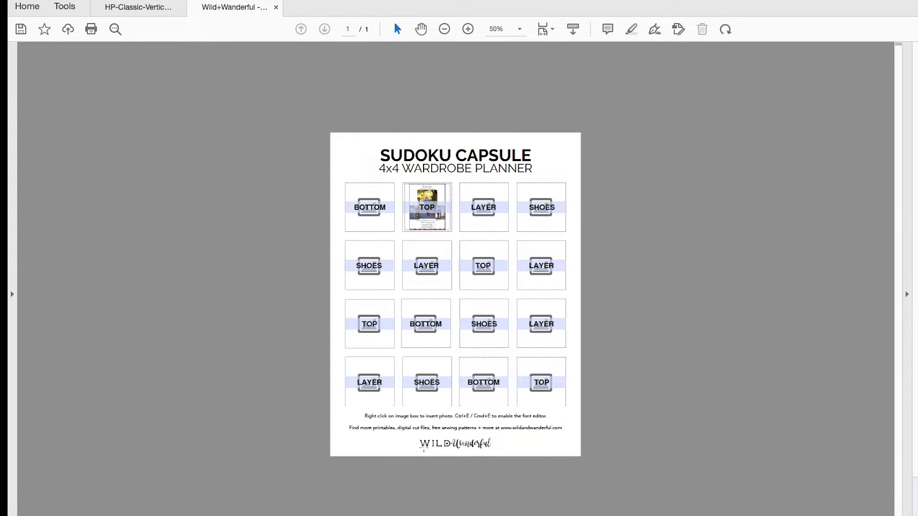
Step: Insert the P4P Lumberjack HG.jpeg image into the first row's LAYER box
left_click(492, 193)
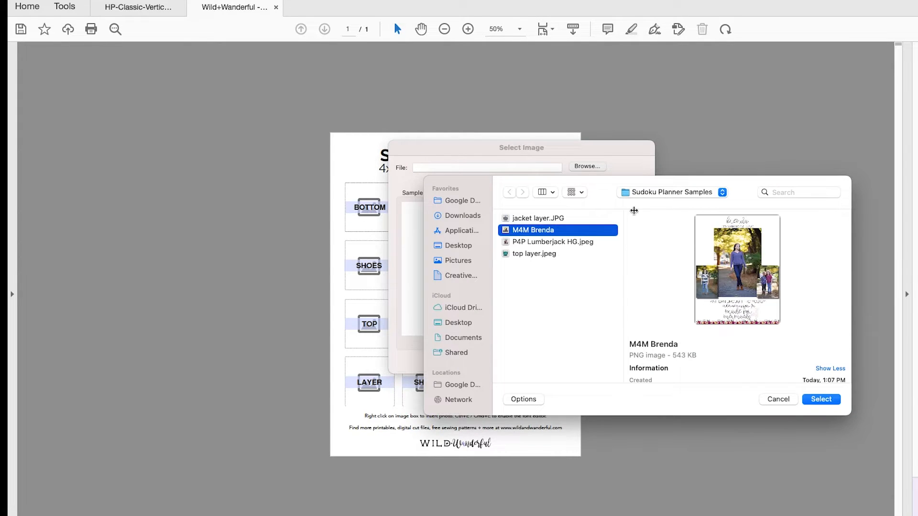
left_click(557, 243)
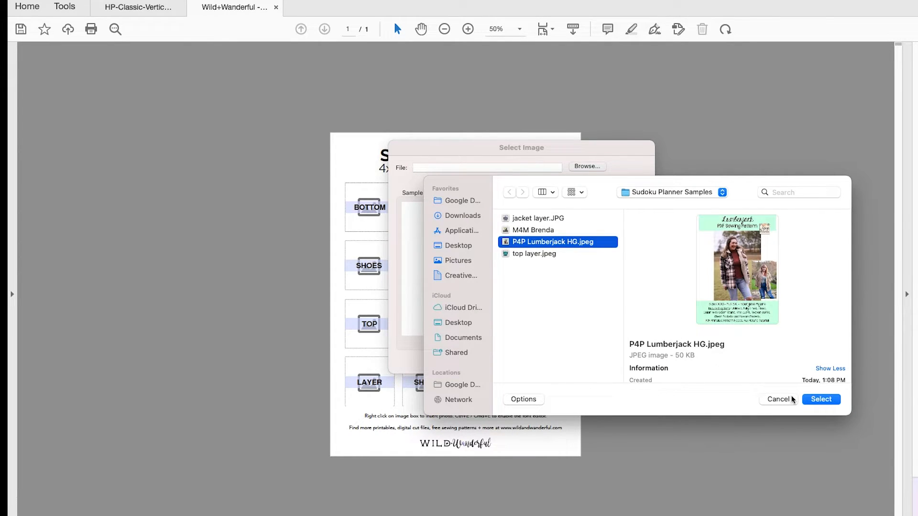
left_click(821, 400)
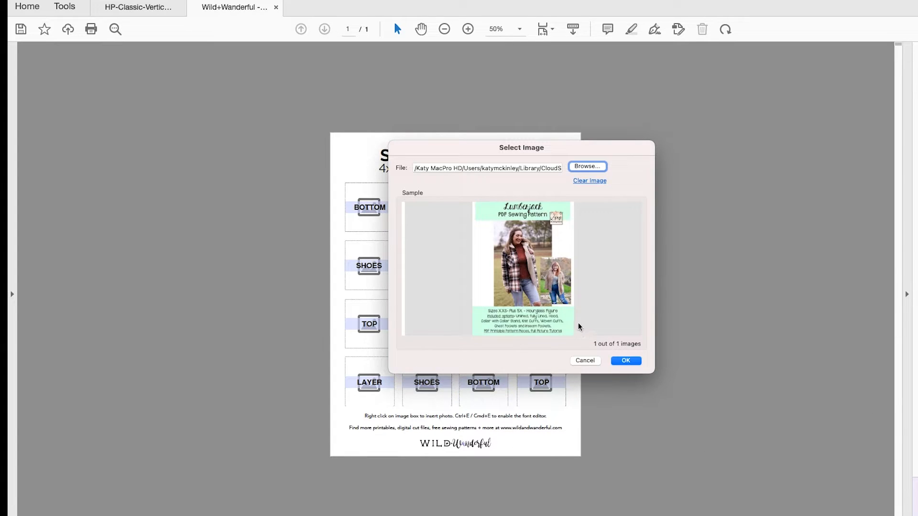
left_click(619, 362)
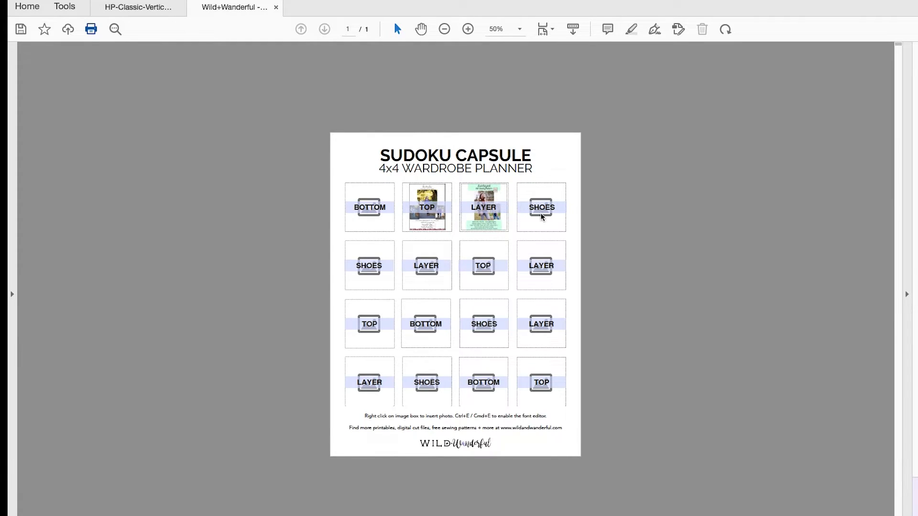
Step: Check the planner's print preview and leave it without printing
key("super+p")
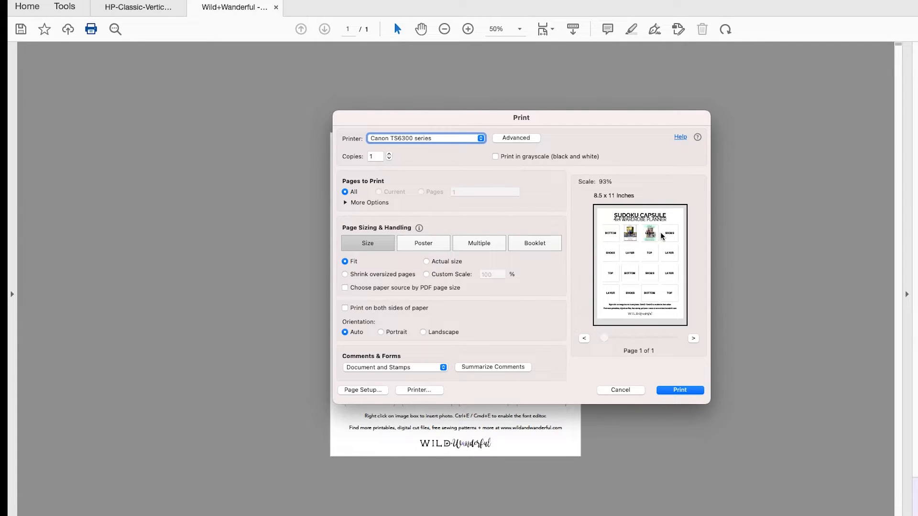
left_click(622, 390)
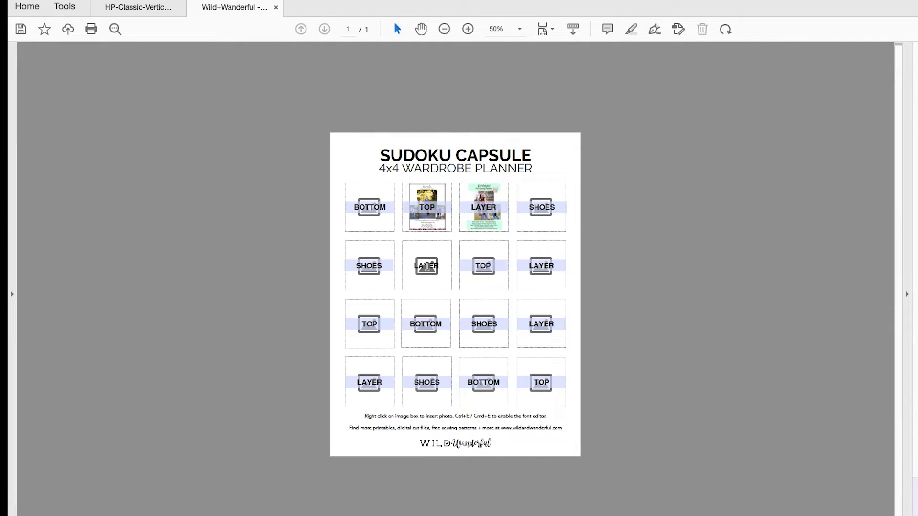
Step: Replace the label of the second row's first LAYER box with "Oversized Sweater"
left_click(411, 266)
type("Oversize")
type("d Sweata")
key("BackSpace")
type("er")
key("Tab")
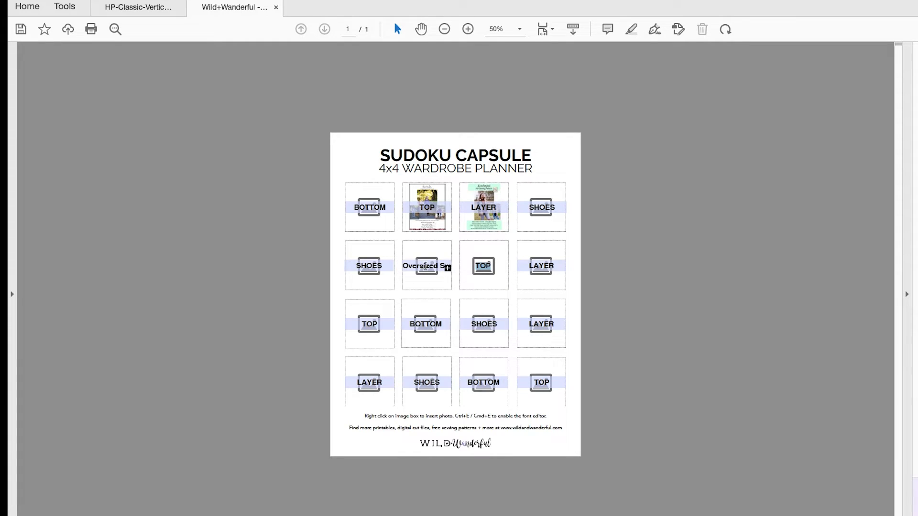
type("weater")
Step: Set the font size of the whole "Oversized Sweater" label to 12, after trying 9
left_click_drag(411, 266, 468, 269)
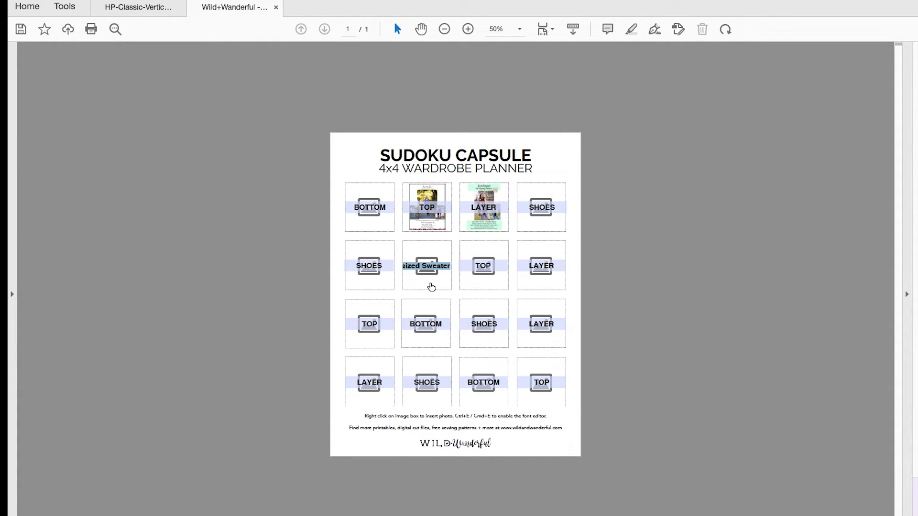
key("super+e")
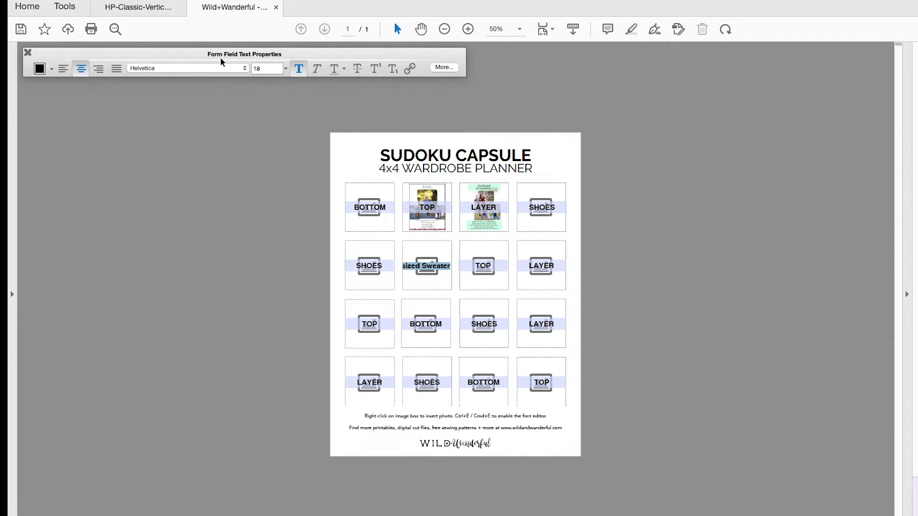
left_click(286, 69)
left_click(269, 106)
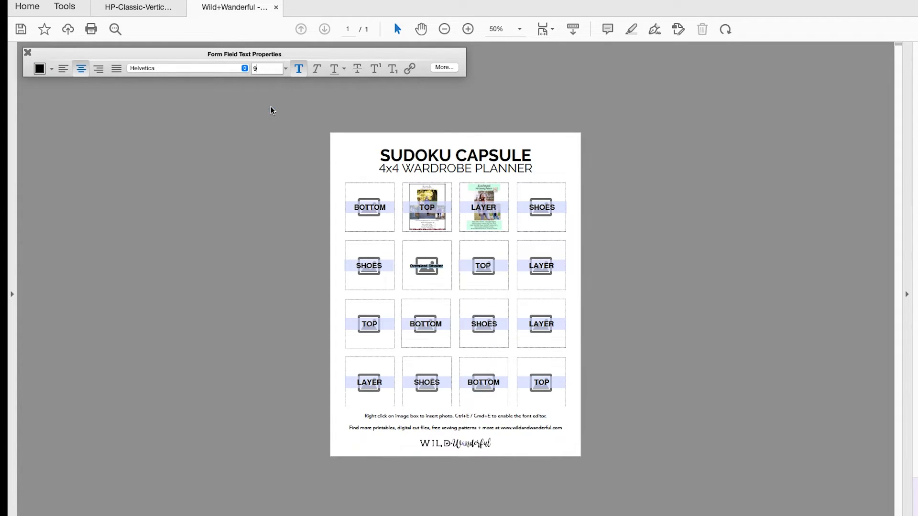
left_click(286, 69)
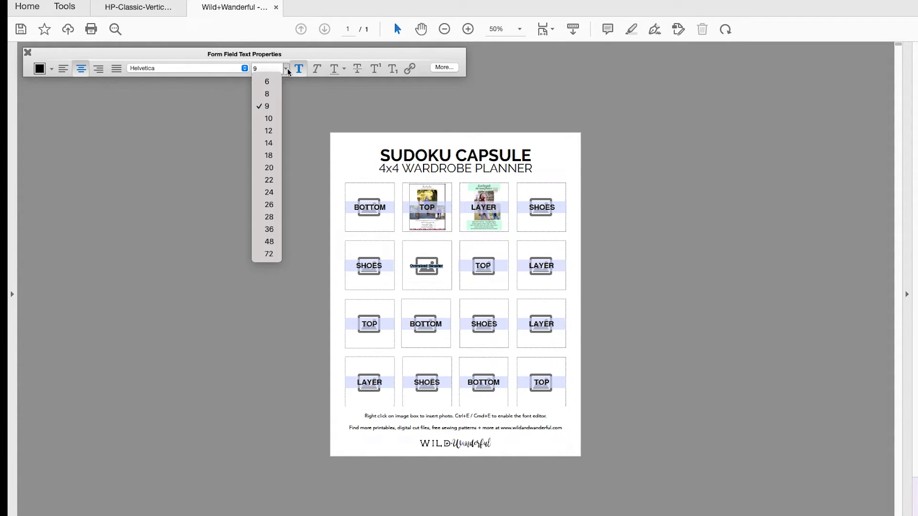
left_click(264, 128)
Step: Try the A Red Bucket font on the "Oversized Sweater" label, undo it and close the text properties
left_click(241, 67)
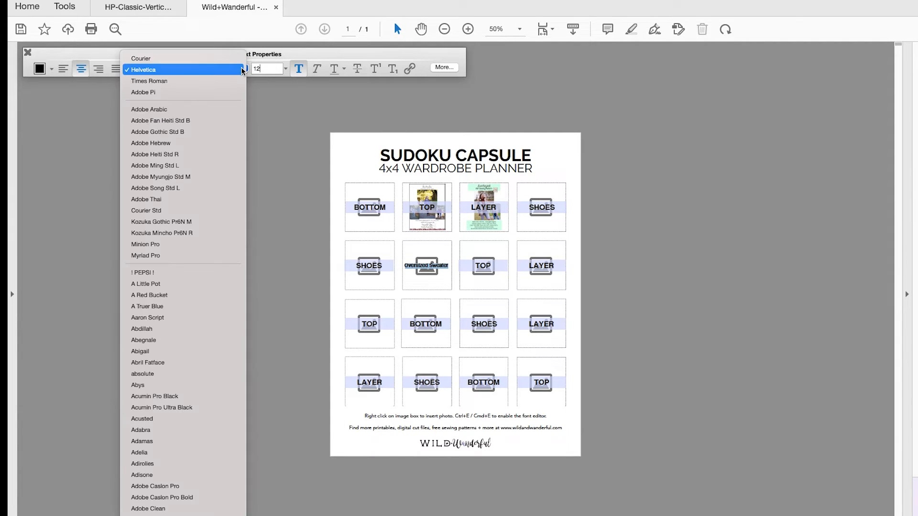
left_click(174, 296)
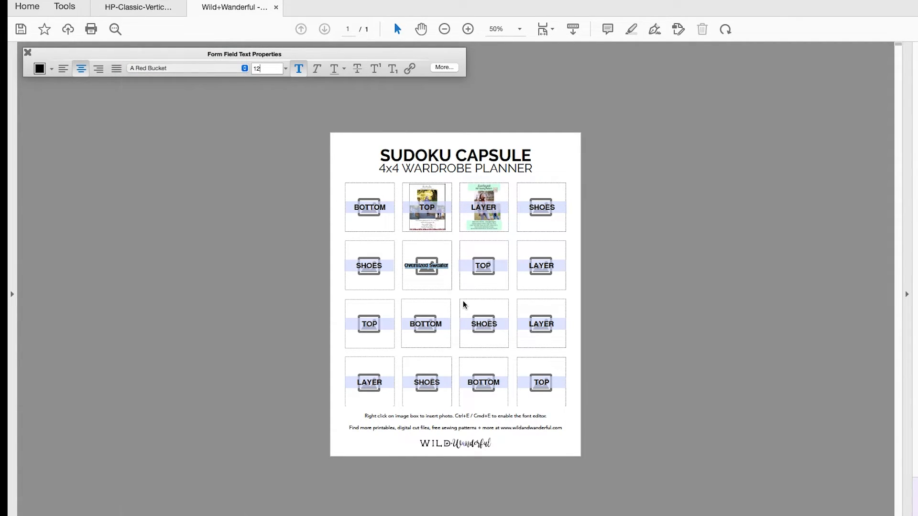
key("super+z")
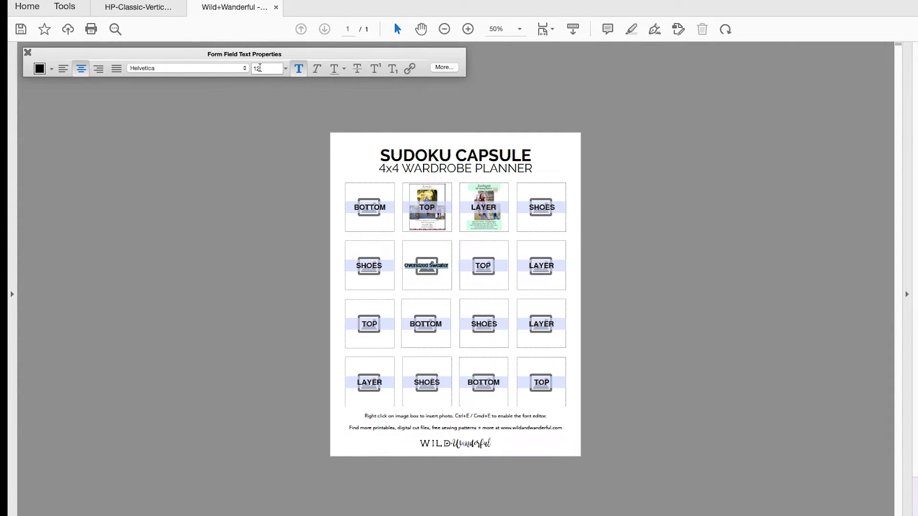
left_click(27, 52)
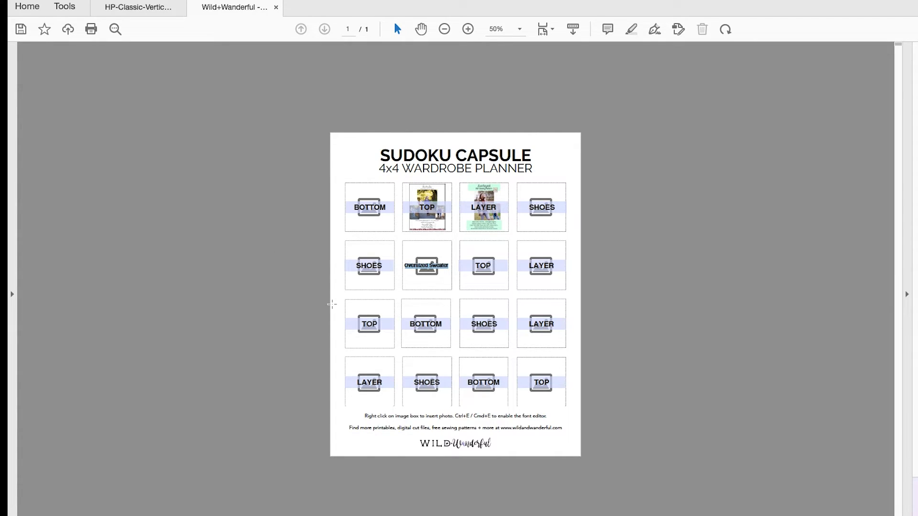
left_click(432, 264)
key("super+a")
triple_click(436, 267)
left_click(426, 156)
Step: Clear the image from the first row's TOP box
left_click(434, 218)
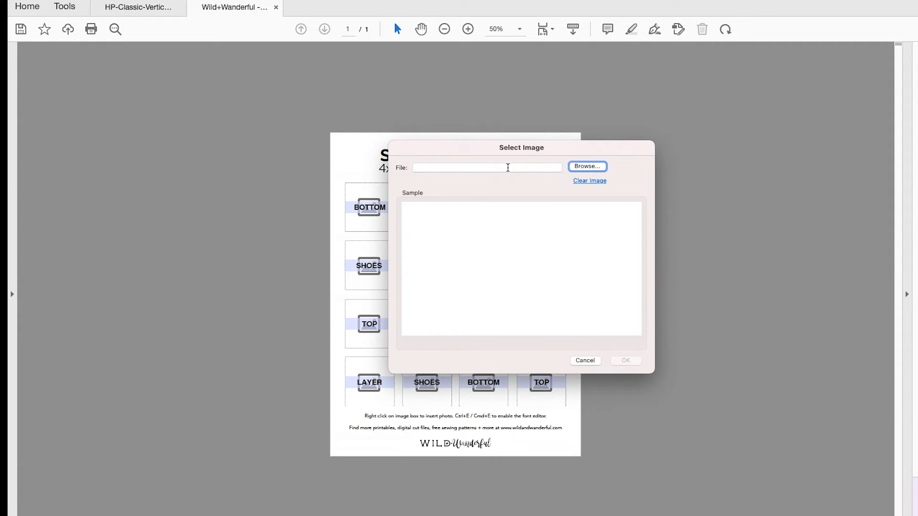
left_click(585, 361)
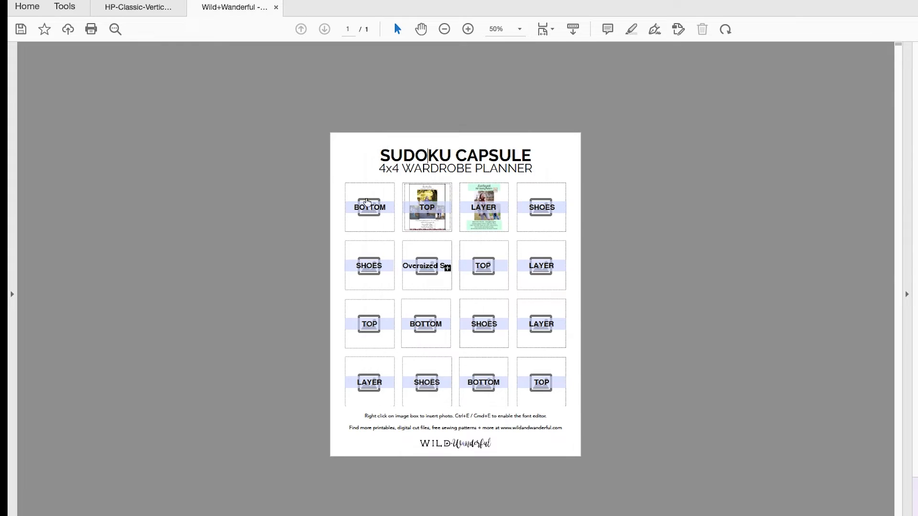
left_click(425, 228)
left_click(591, 182)
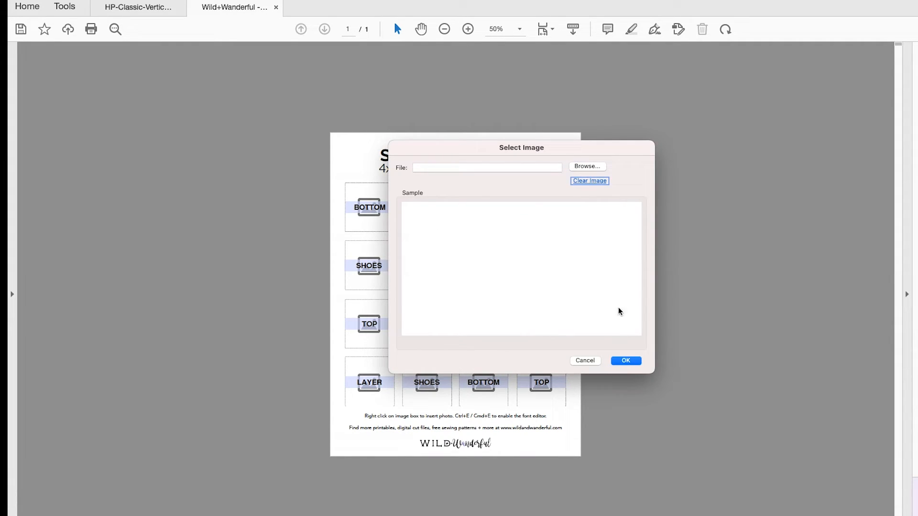
left_click(626, 361)
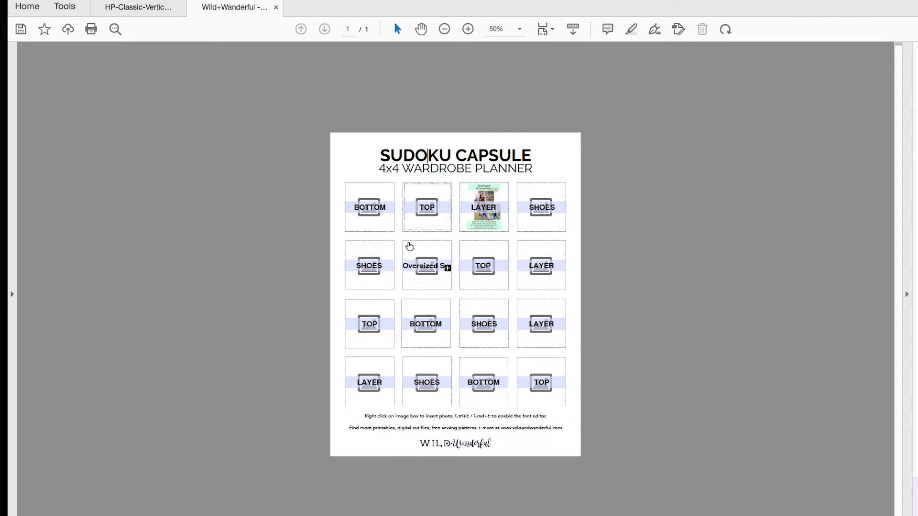
left_click(417, 222)
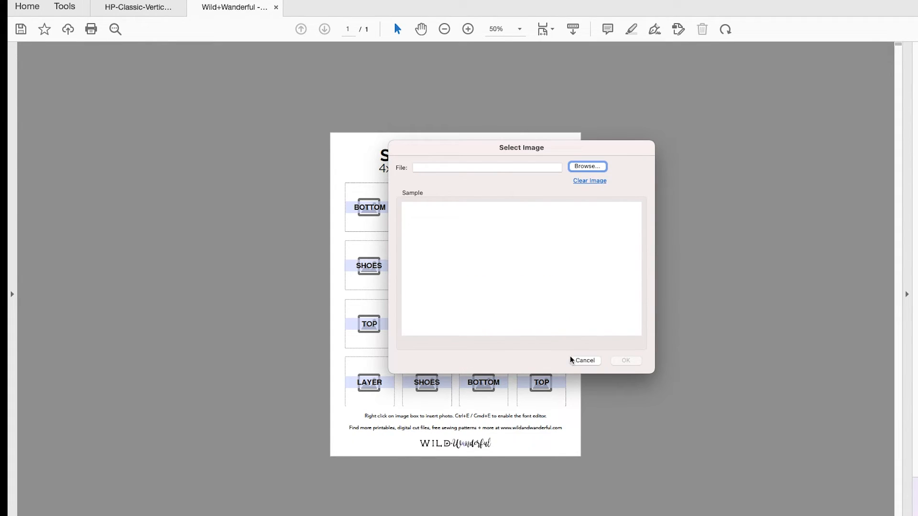
left_click(584, 360)
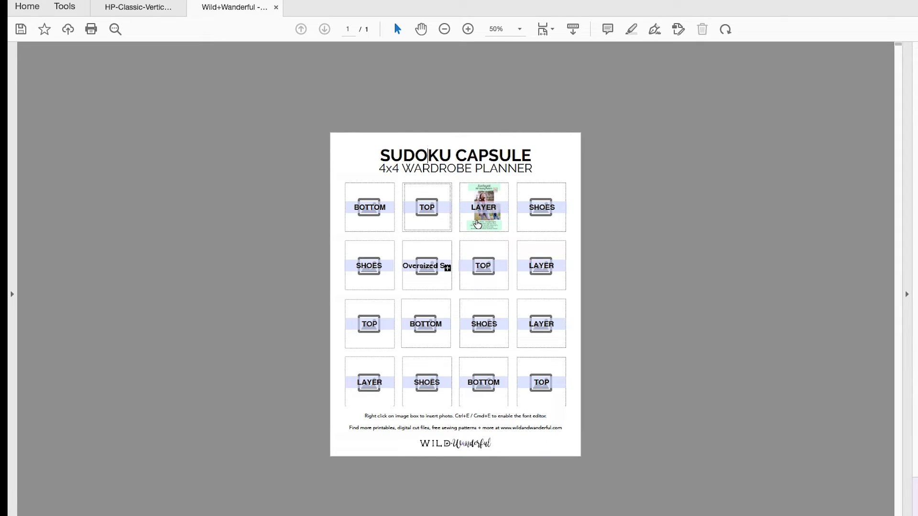
Step: Replace the image in the first row's LAYER box with jacket layer.JPG from the Sudoku Planner Samples folder
left_click(477, 224)
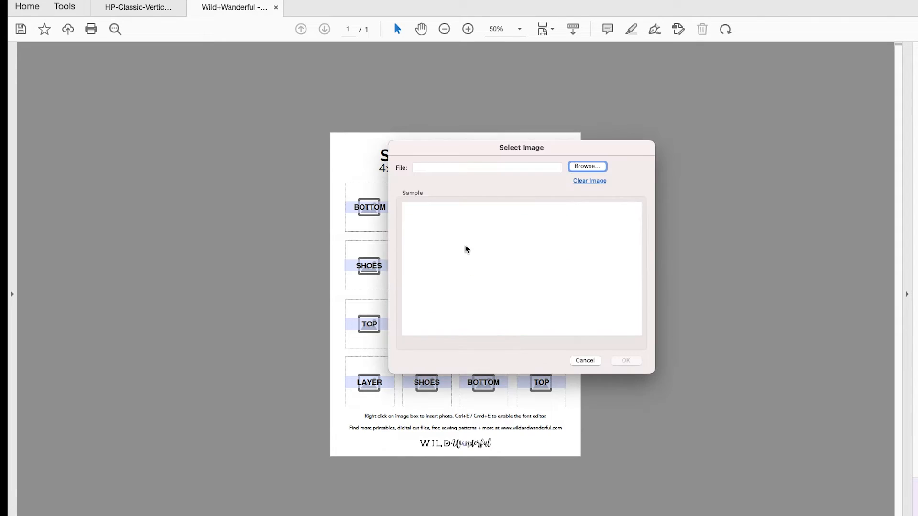
left_click(587, 169)
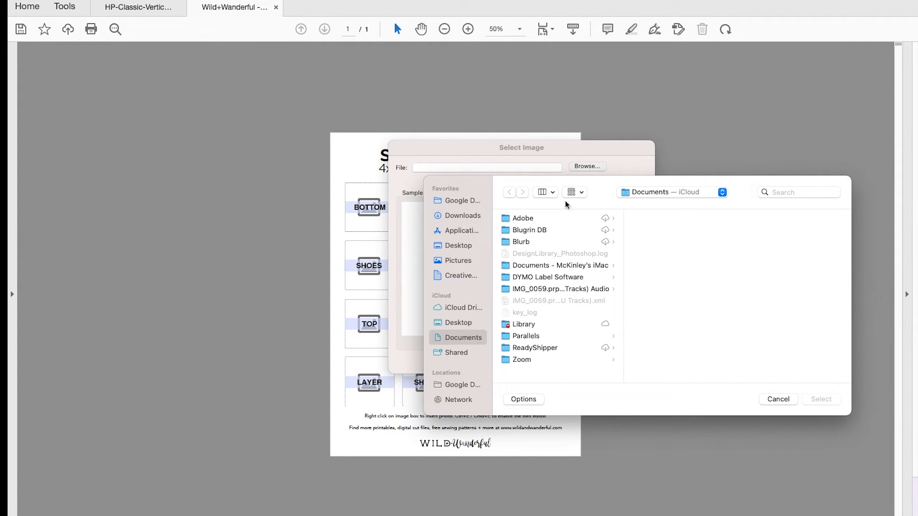
left_click(671, 192)
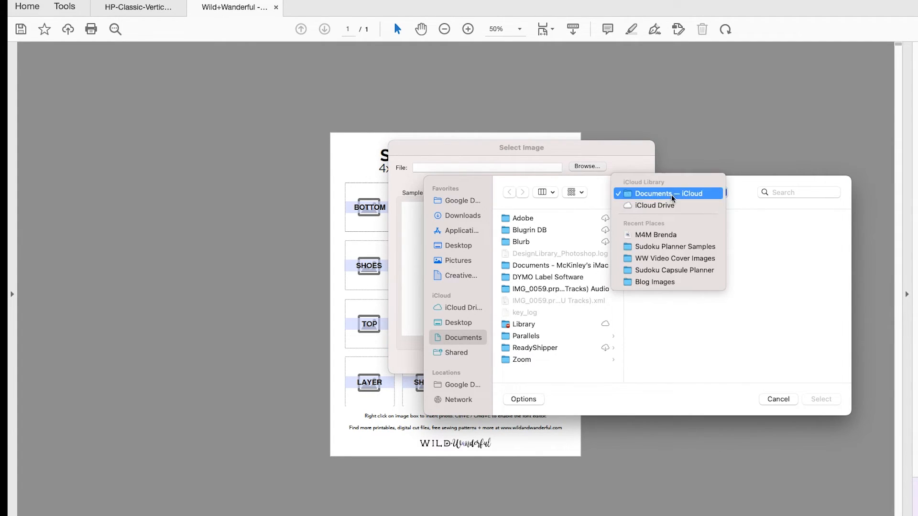
left_click(687, 246)
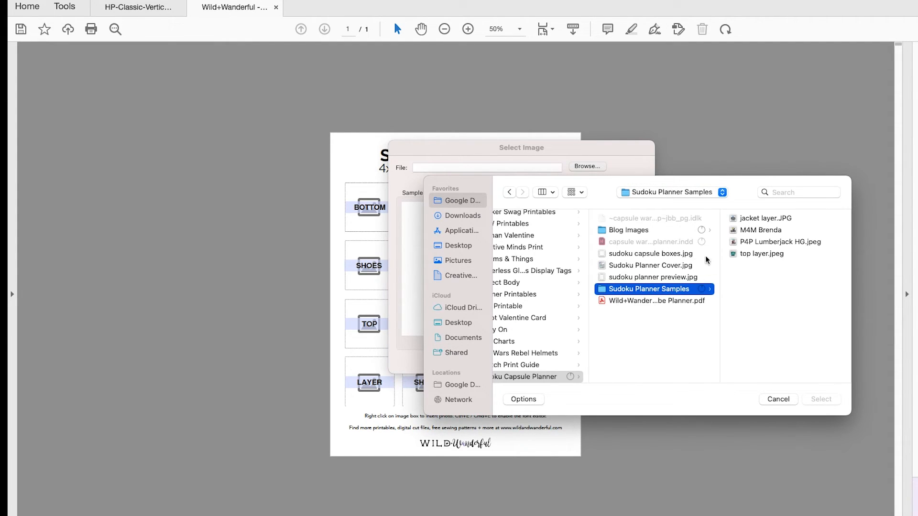
left_click(761, 219)
left_click(811, 395)
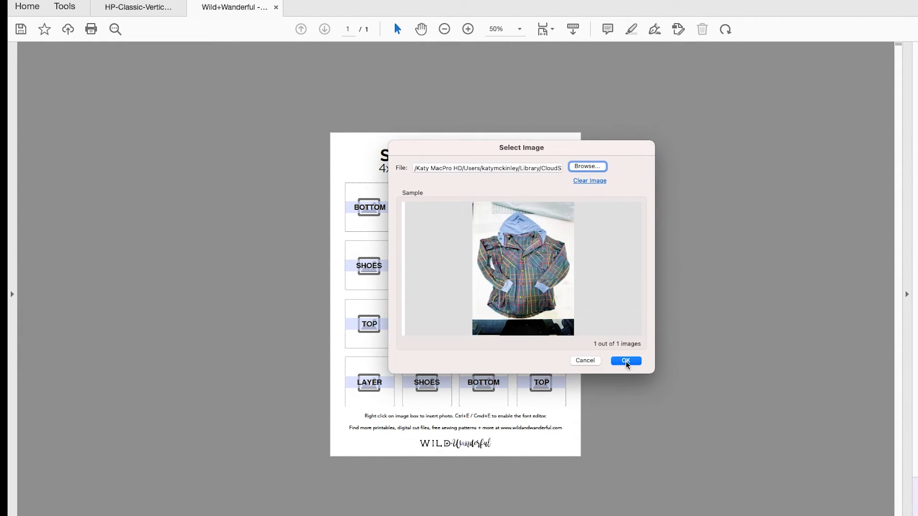
left_click(626, 361)
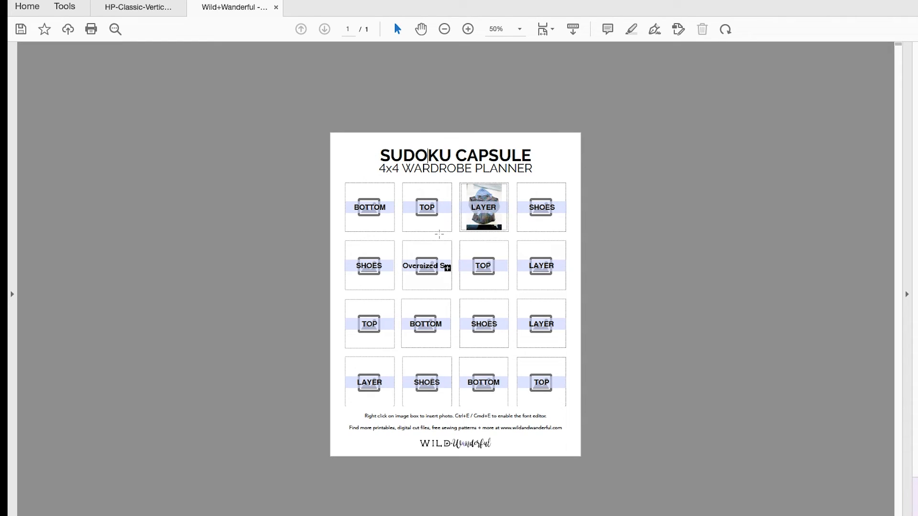